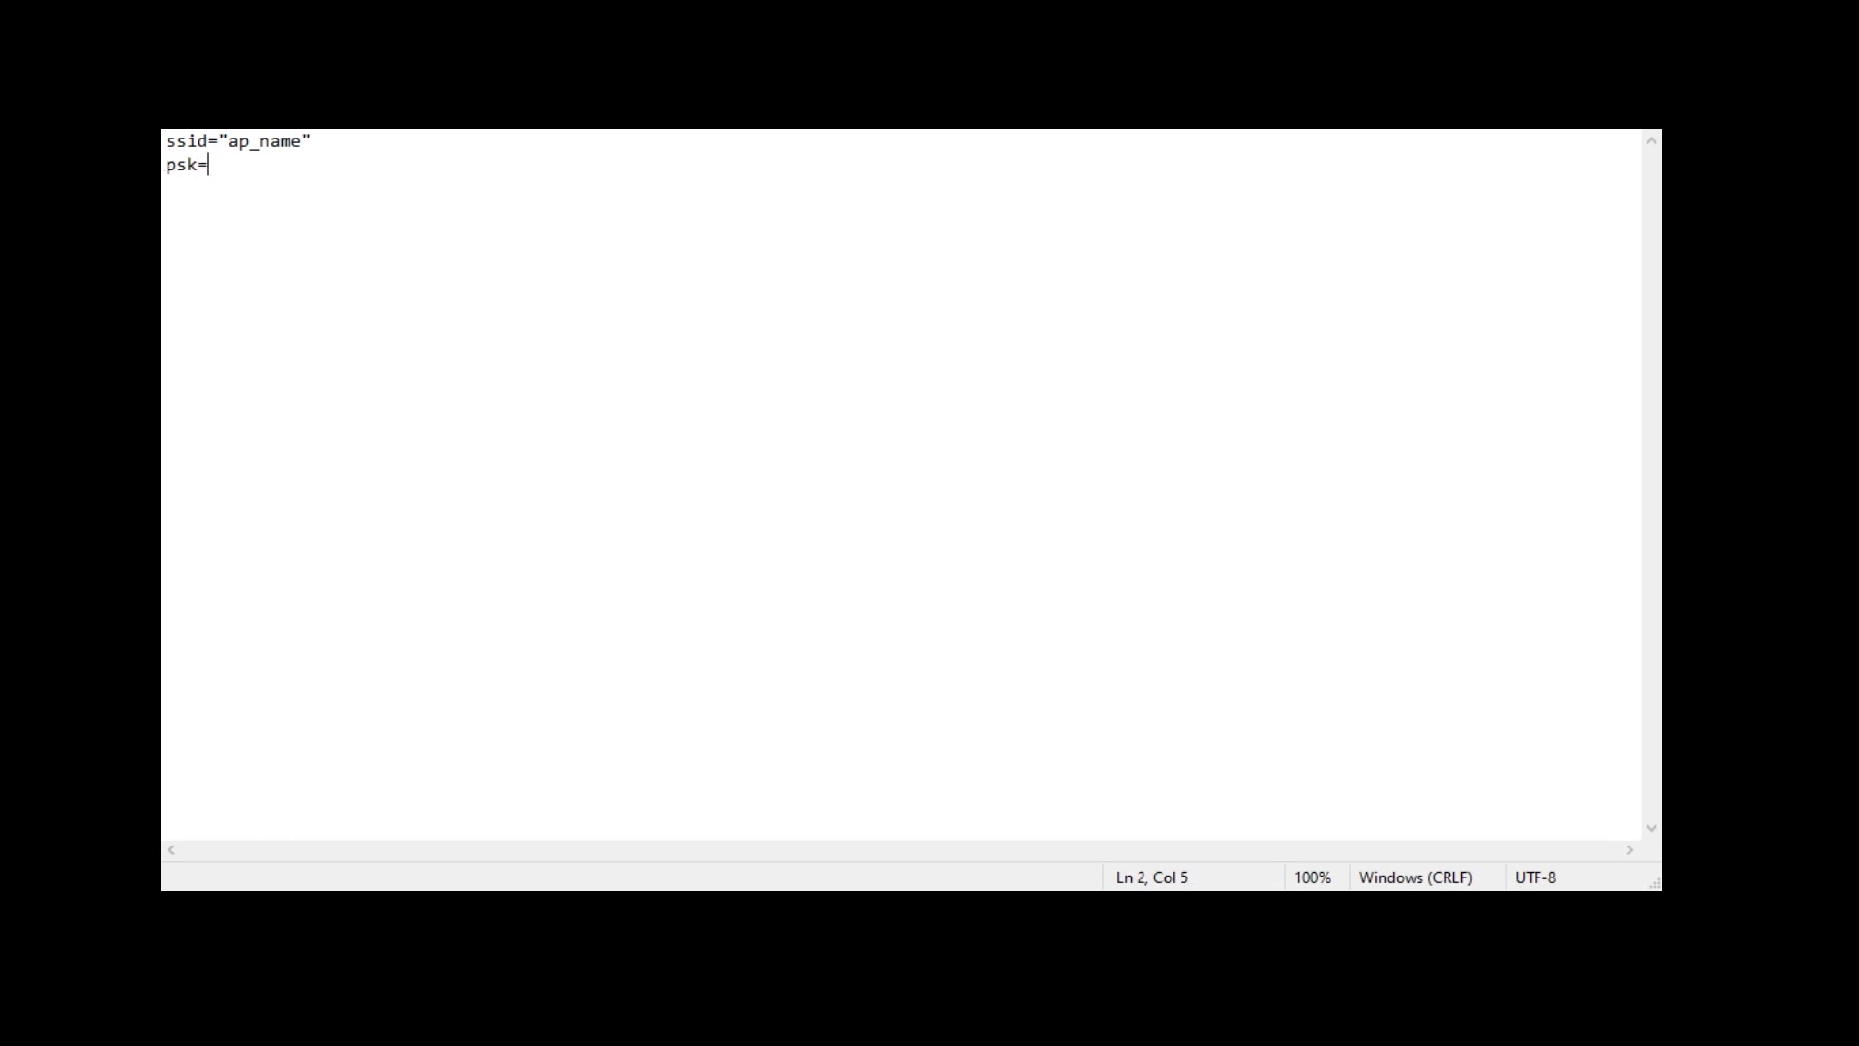
pyautogui.write('""')
# Place the cursor between the empty quotes of psk="" to enter the password.
pyautogui.press('Left')
pyautogui.write('password')
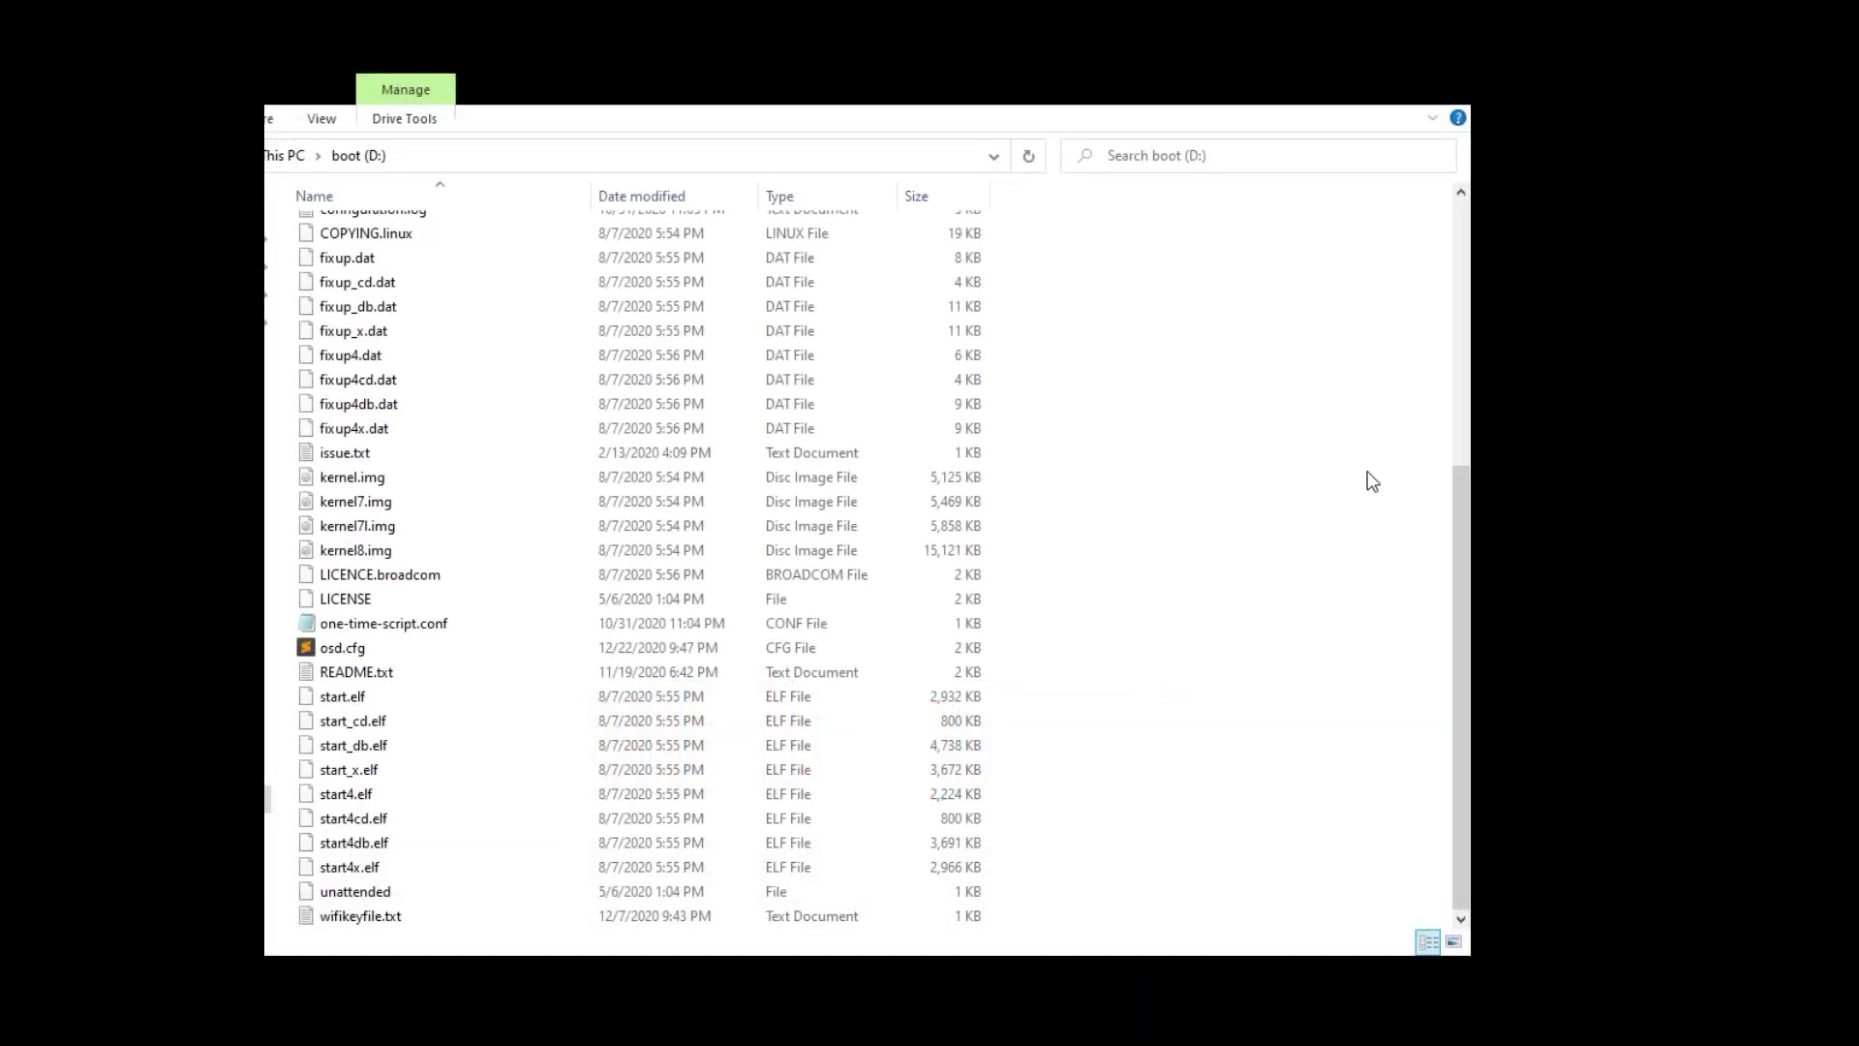
pyautogui.scroll(2, 1371, 480)
pyautogui.scroll(-2, 1371, 482)
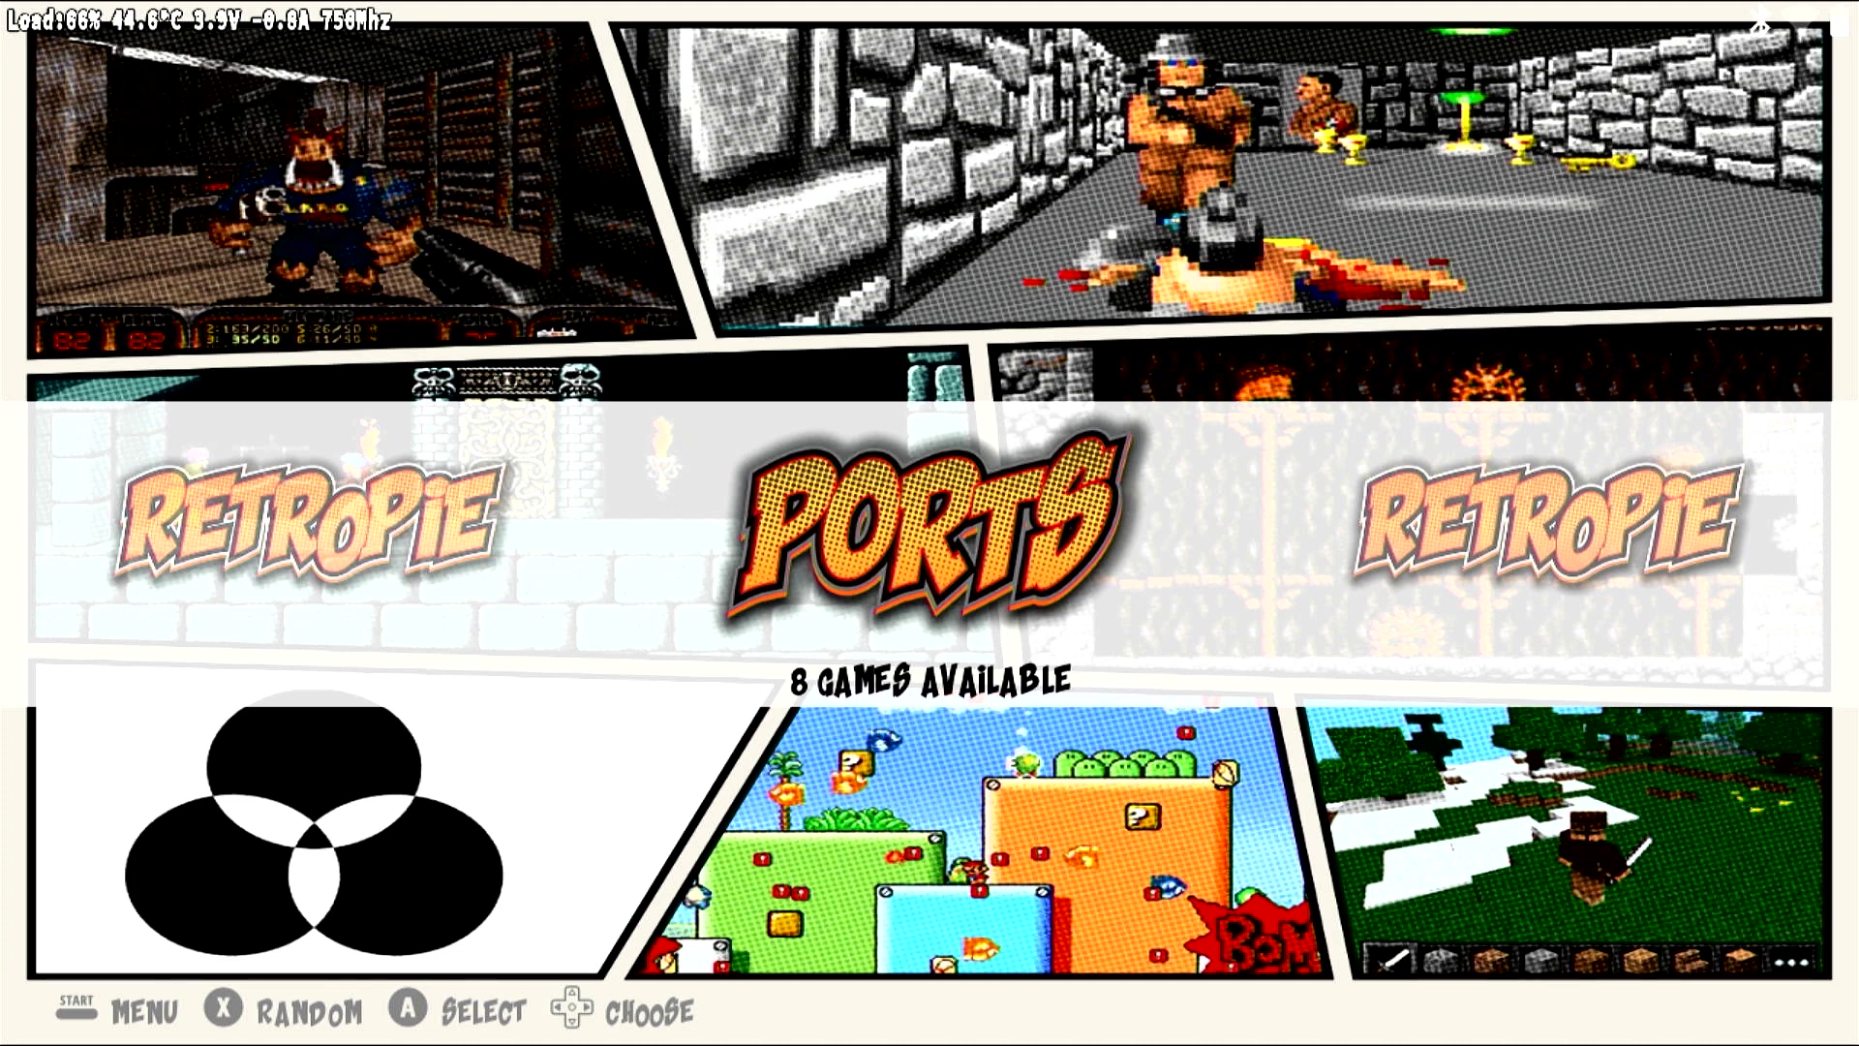
# Launch the WiFi tool from the RetroPie Configuration menu on the carousel.
pyautogui.press('Right')
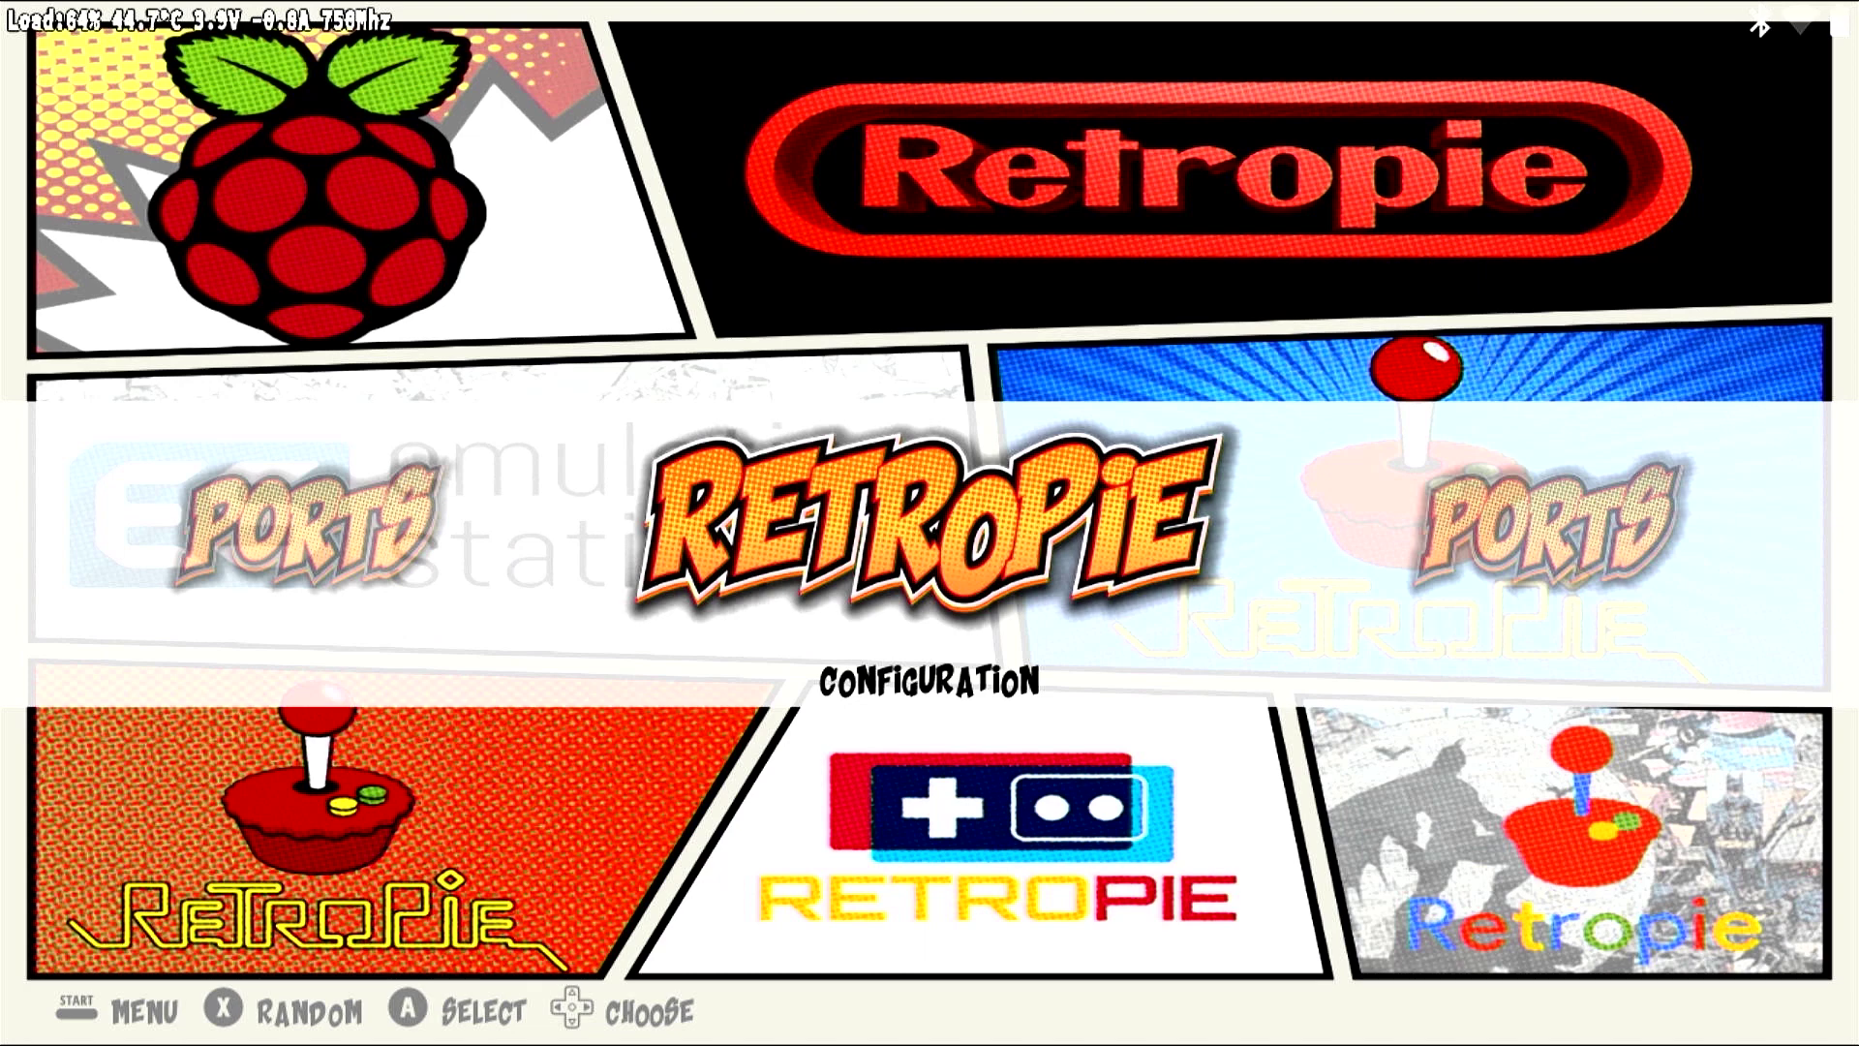
pyautogui.press('Return')
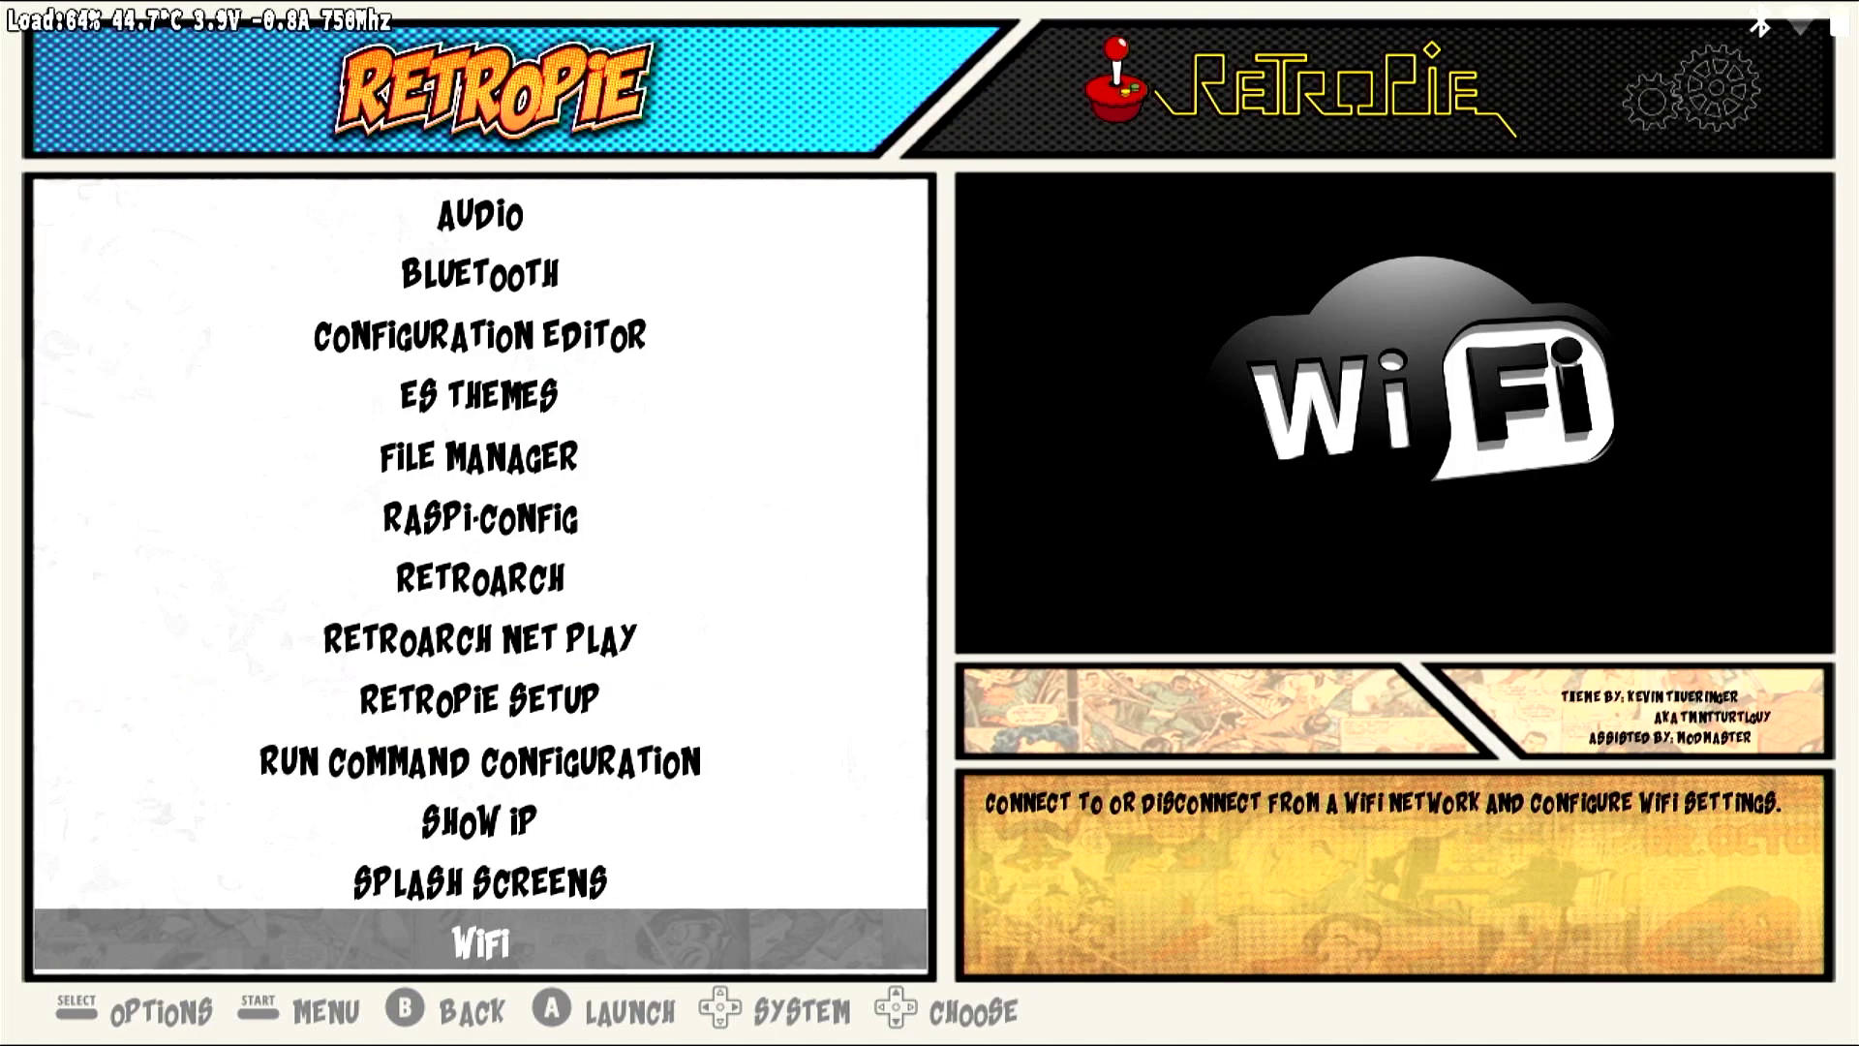
pyautogui.press('Up')
pyautogui.press('Down')
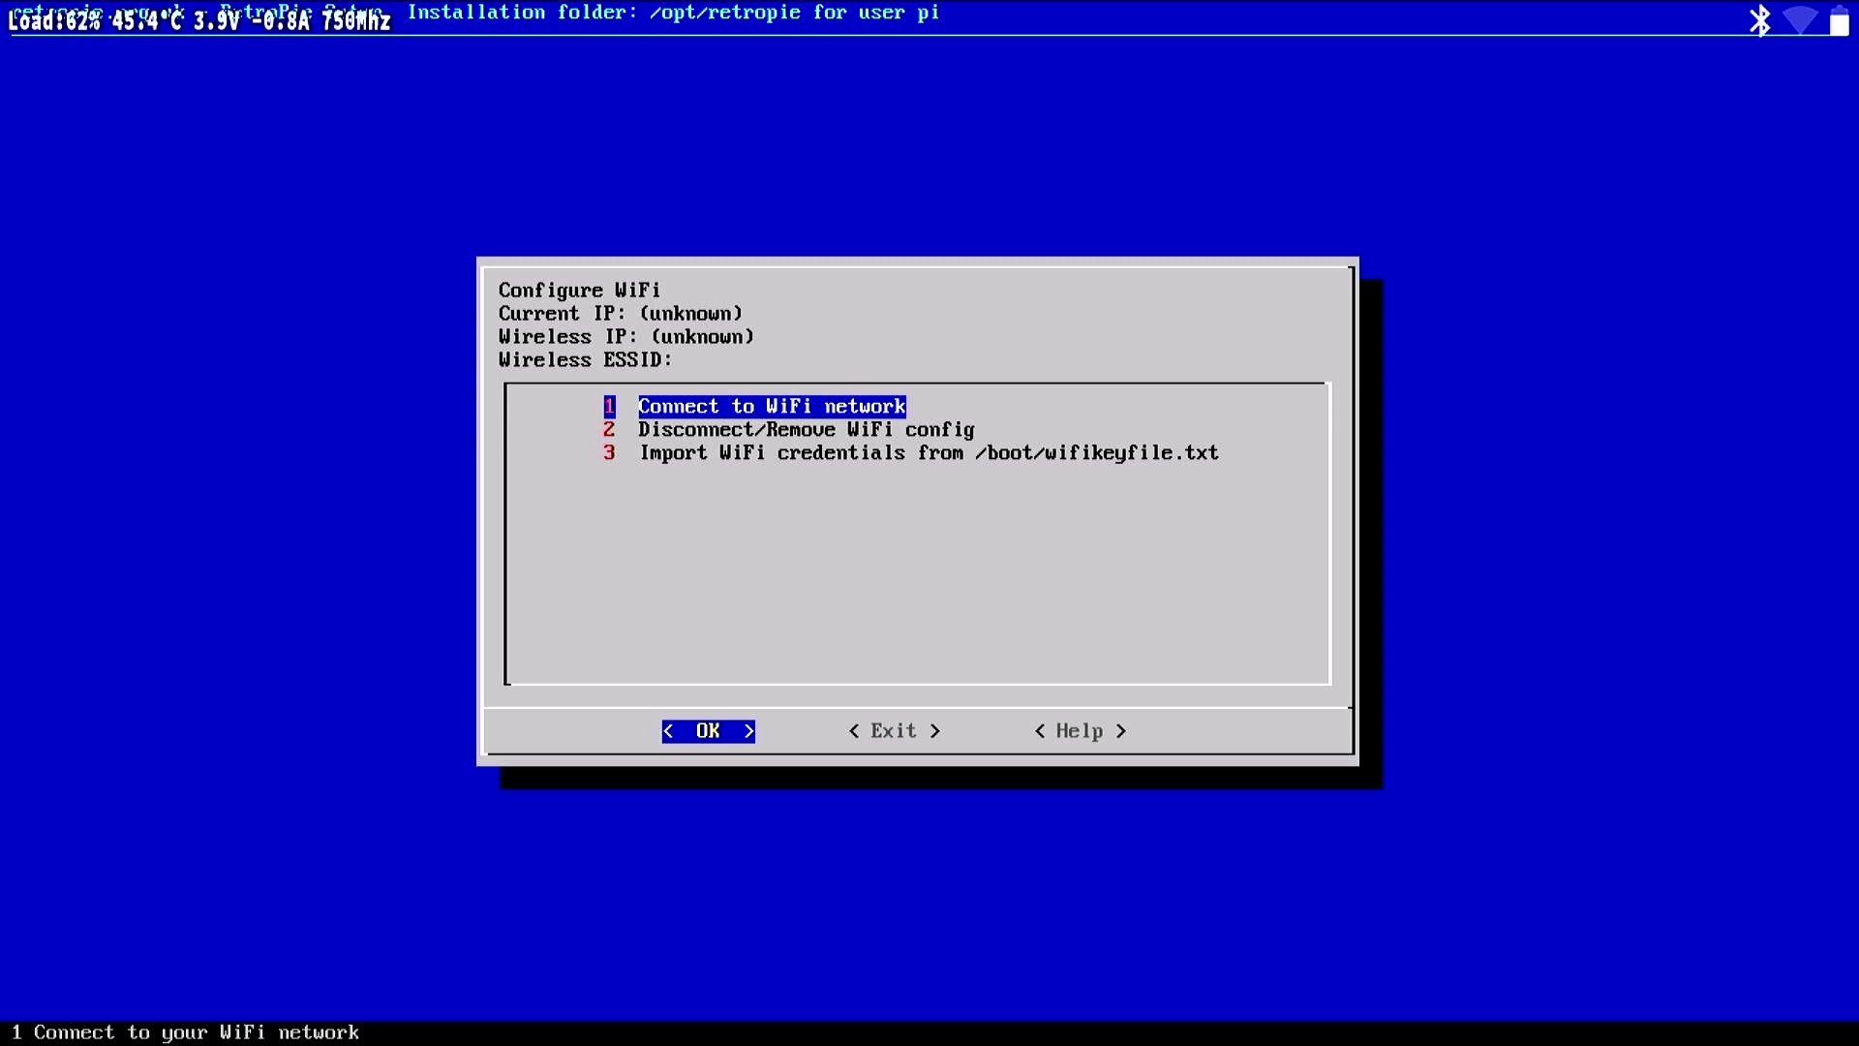
# Import credentials from /boot/wifikeyfile.txt and connect, getting IP 192.168.2.107.
pyautogui.press('Down')
pyautogui.press('Down')
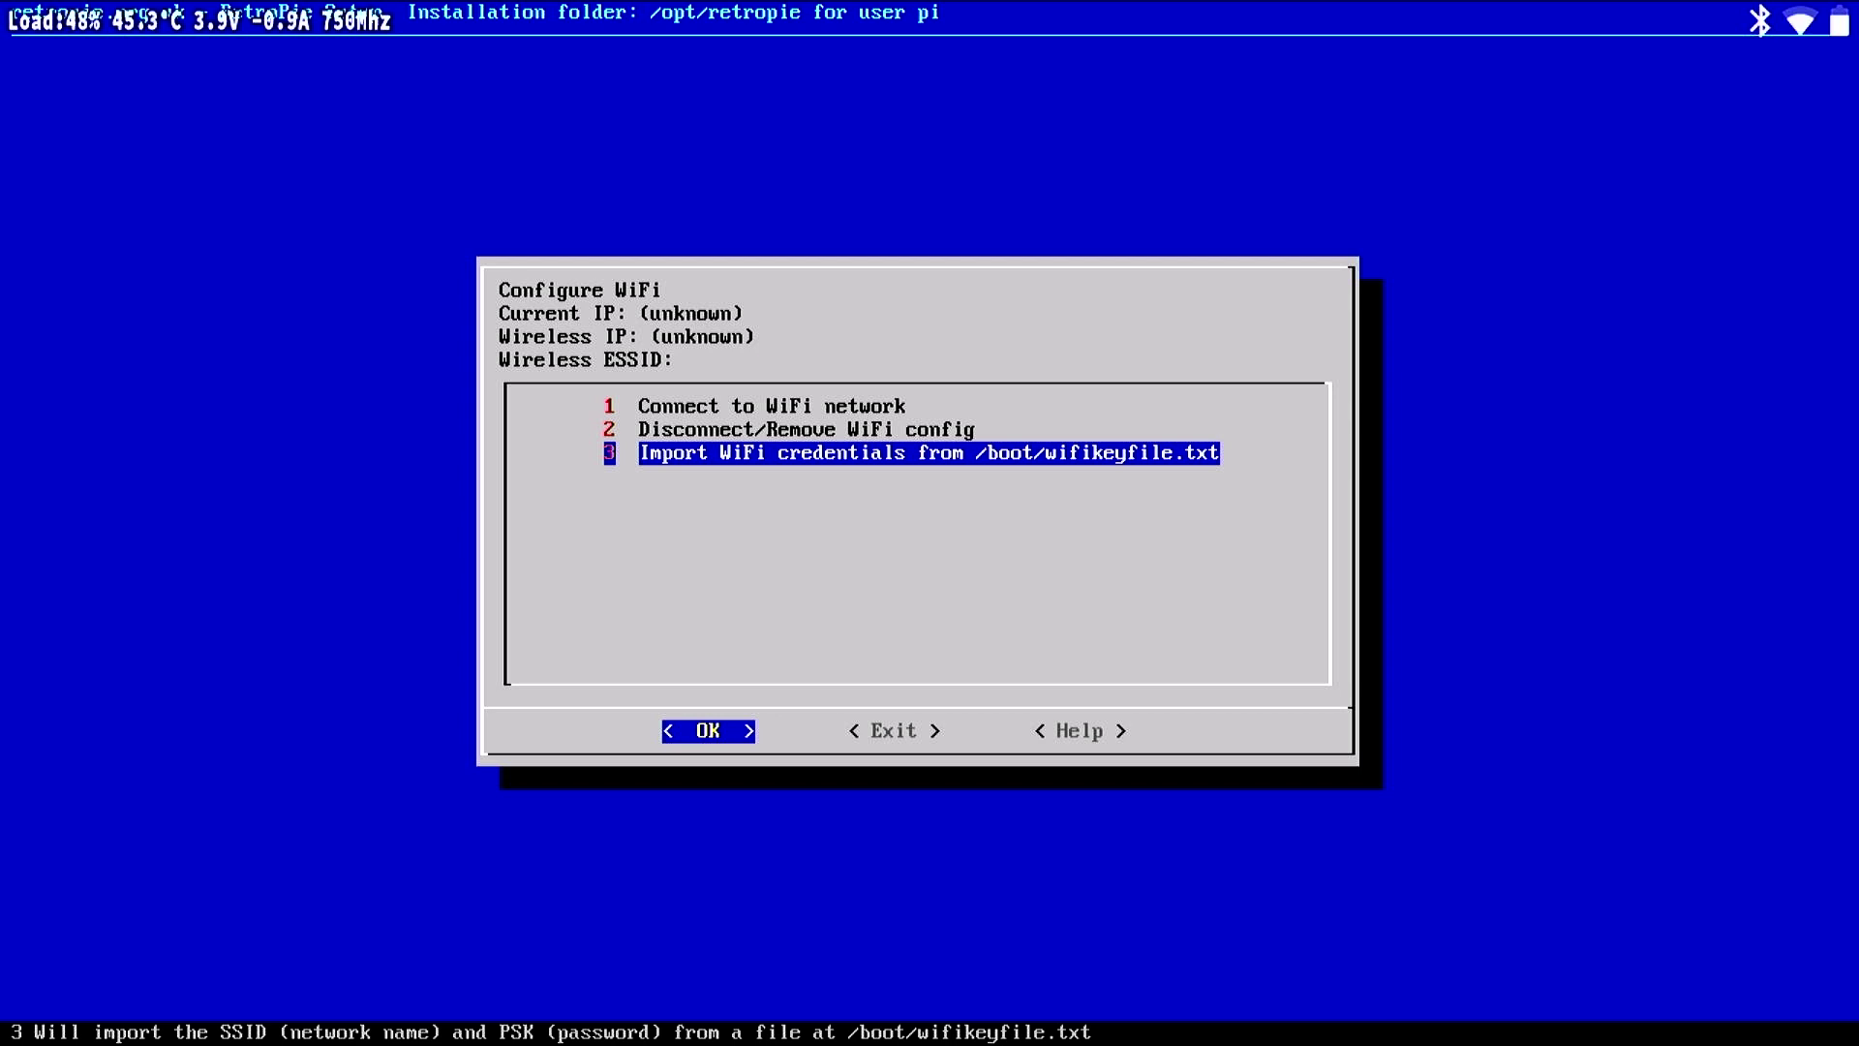
pyautogui.press('Return')
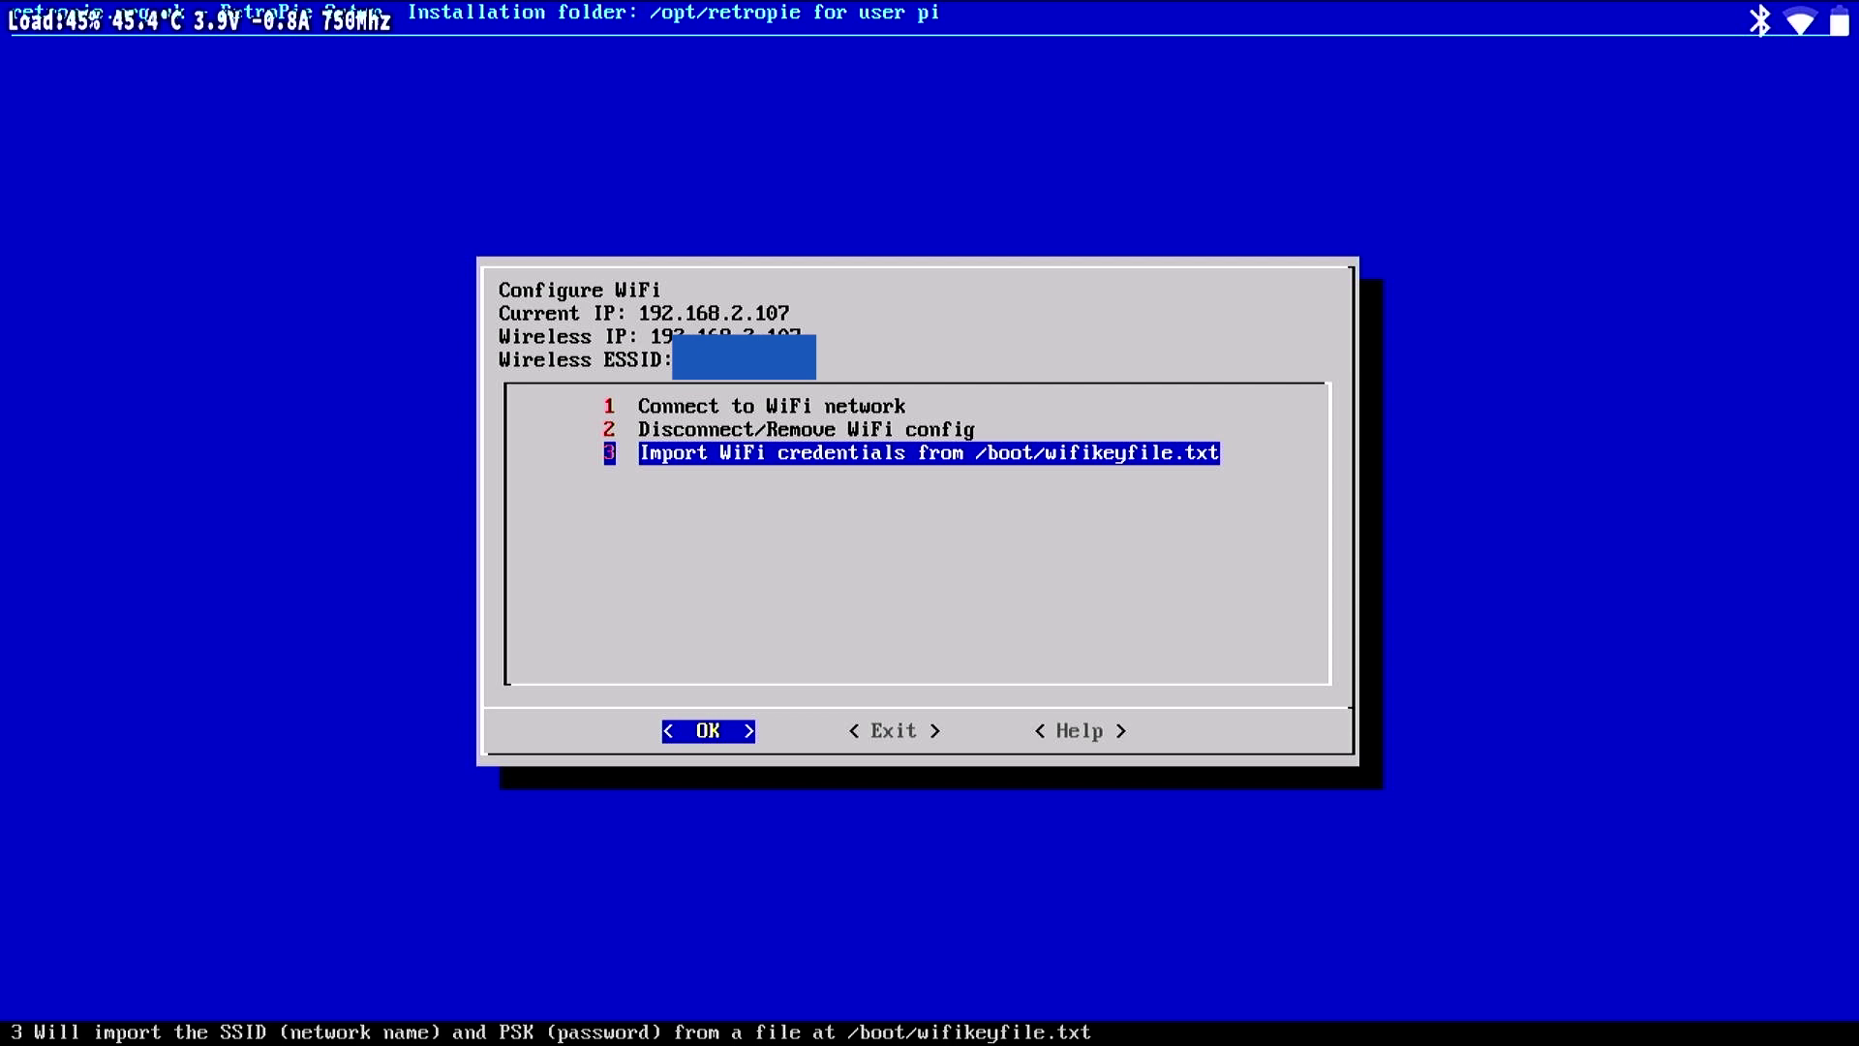
pyautogui.press('Right')
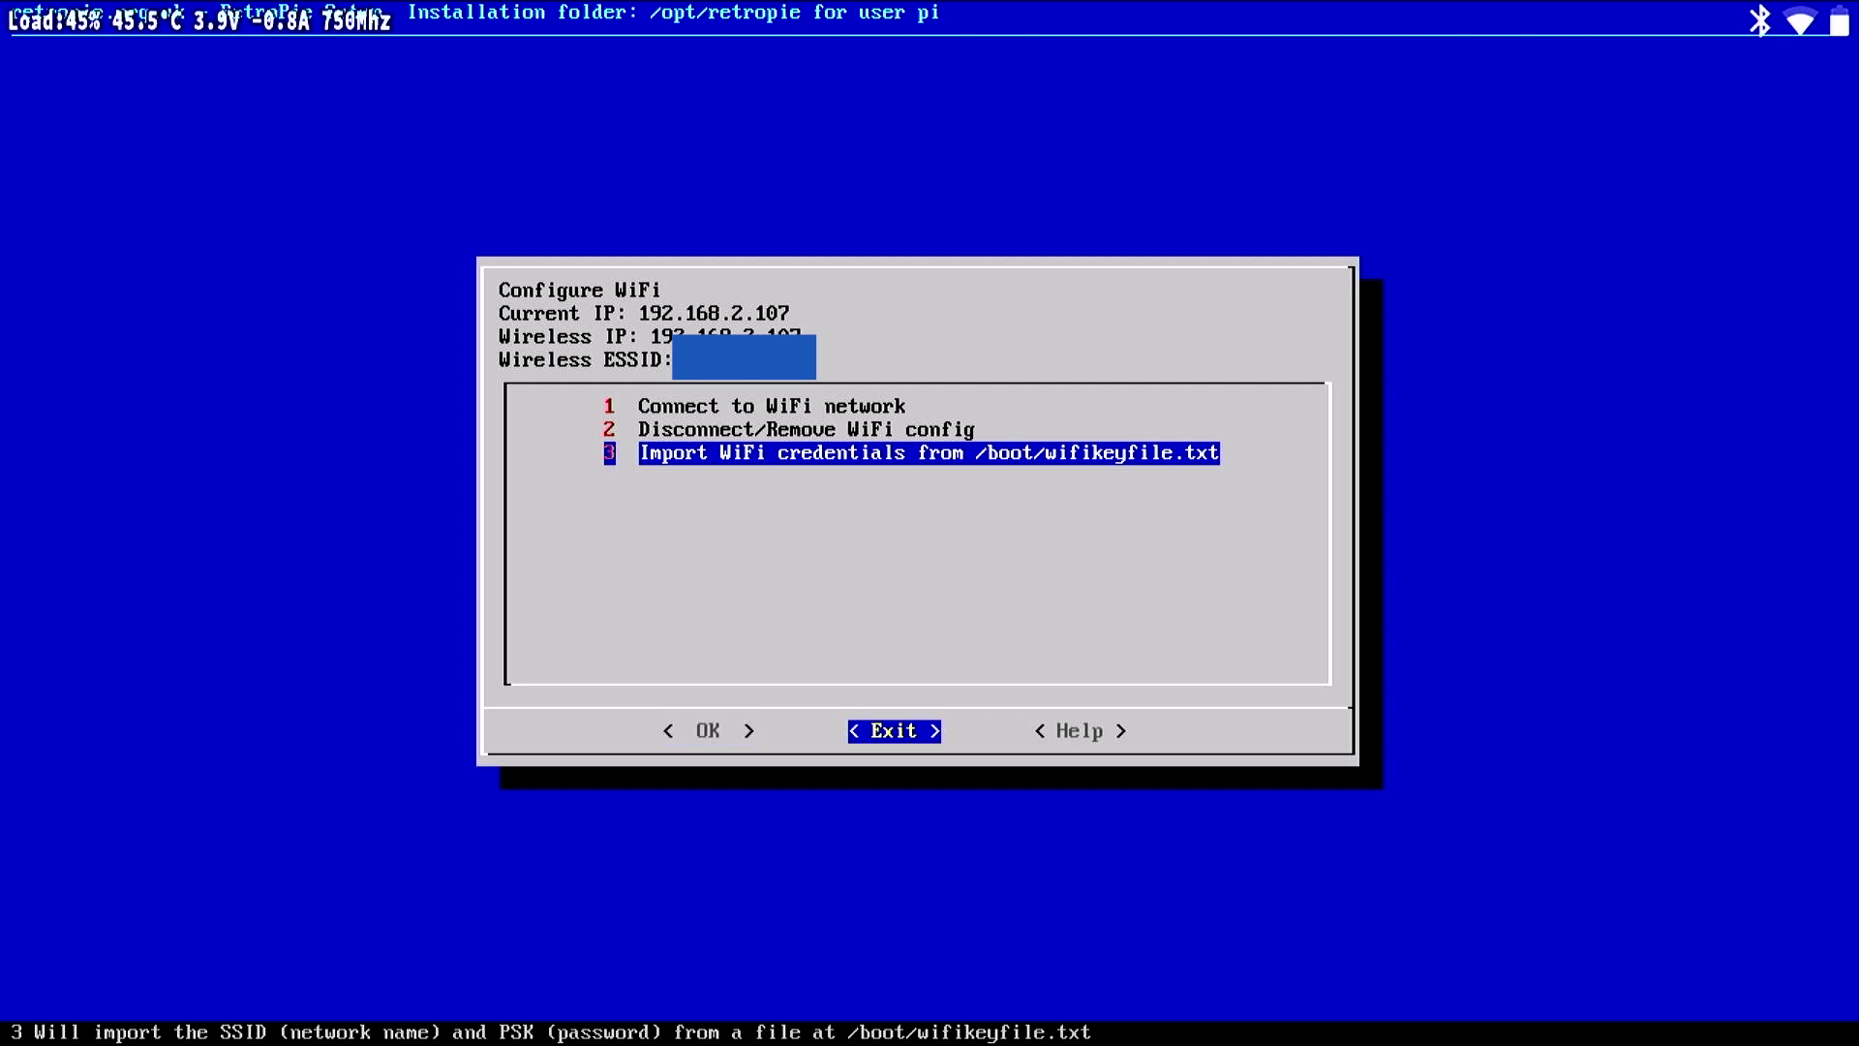
# Exit the Configure WiFi dialog and back out of the RetroPie menu.
pyautogui.press('Return')
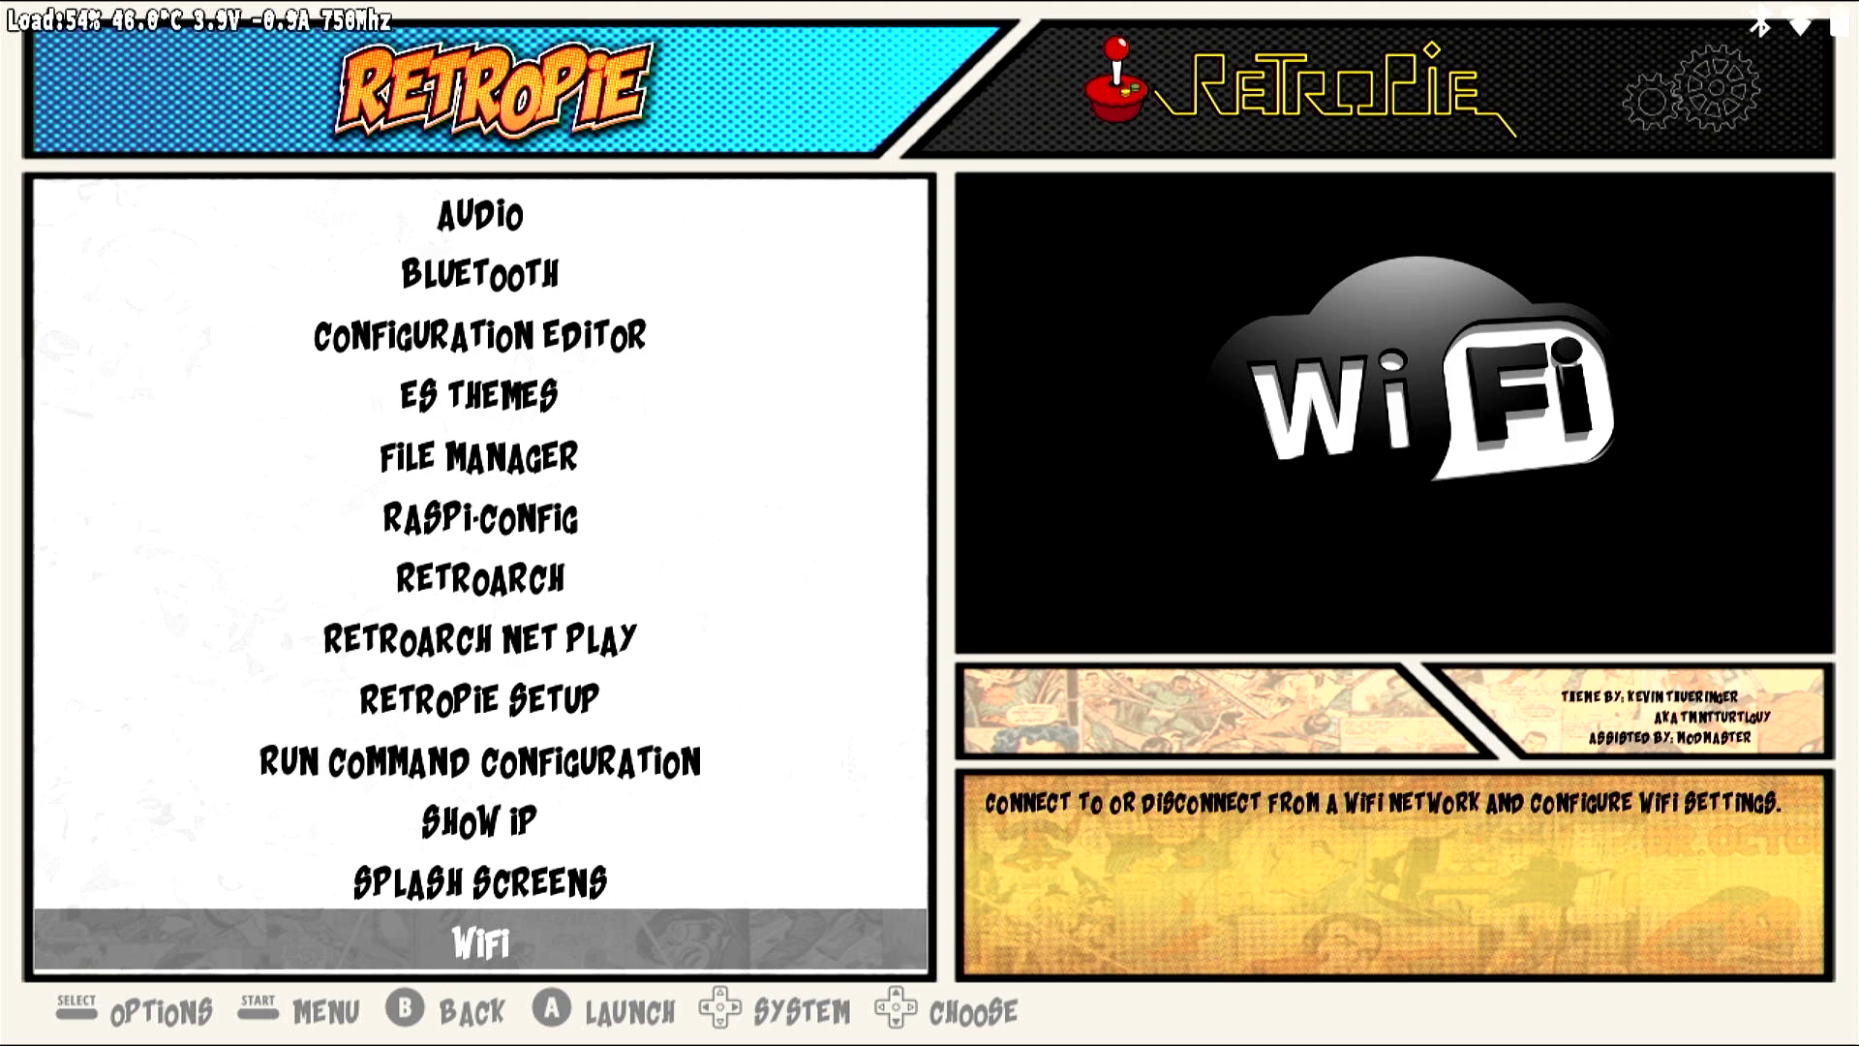
pyautogui.press('Escape')
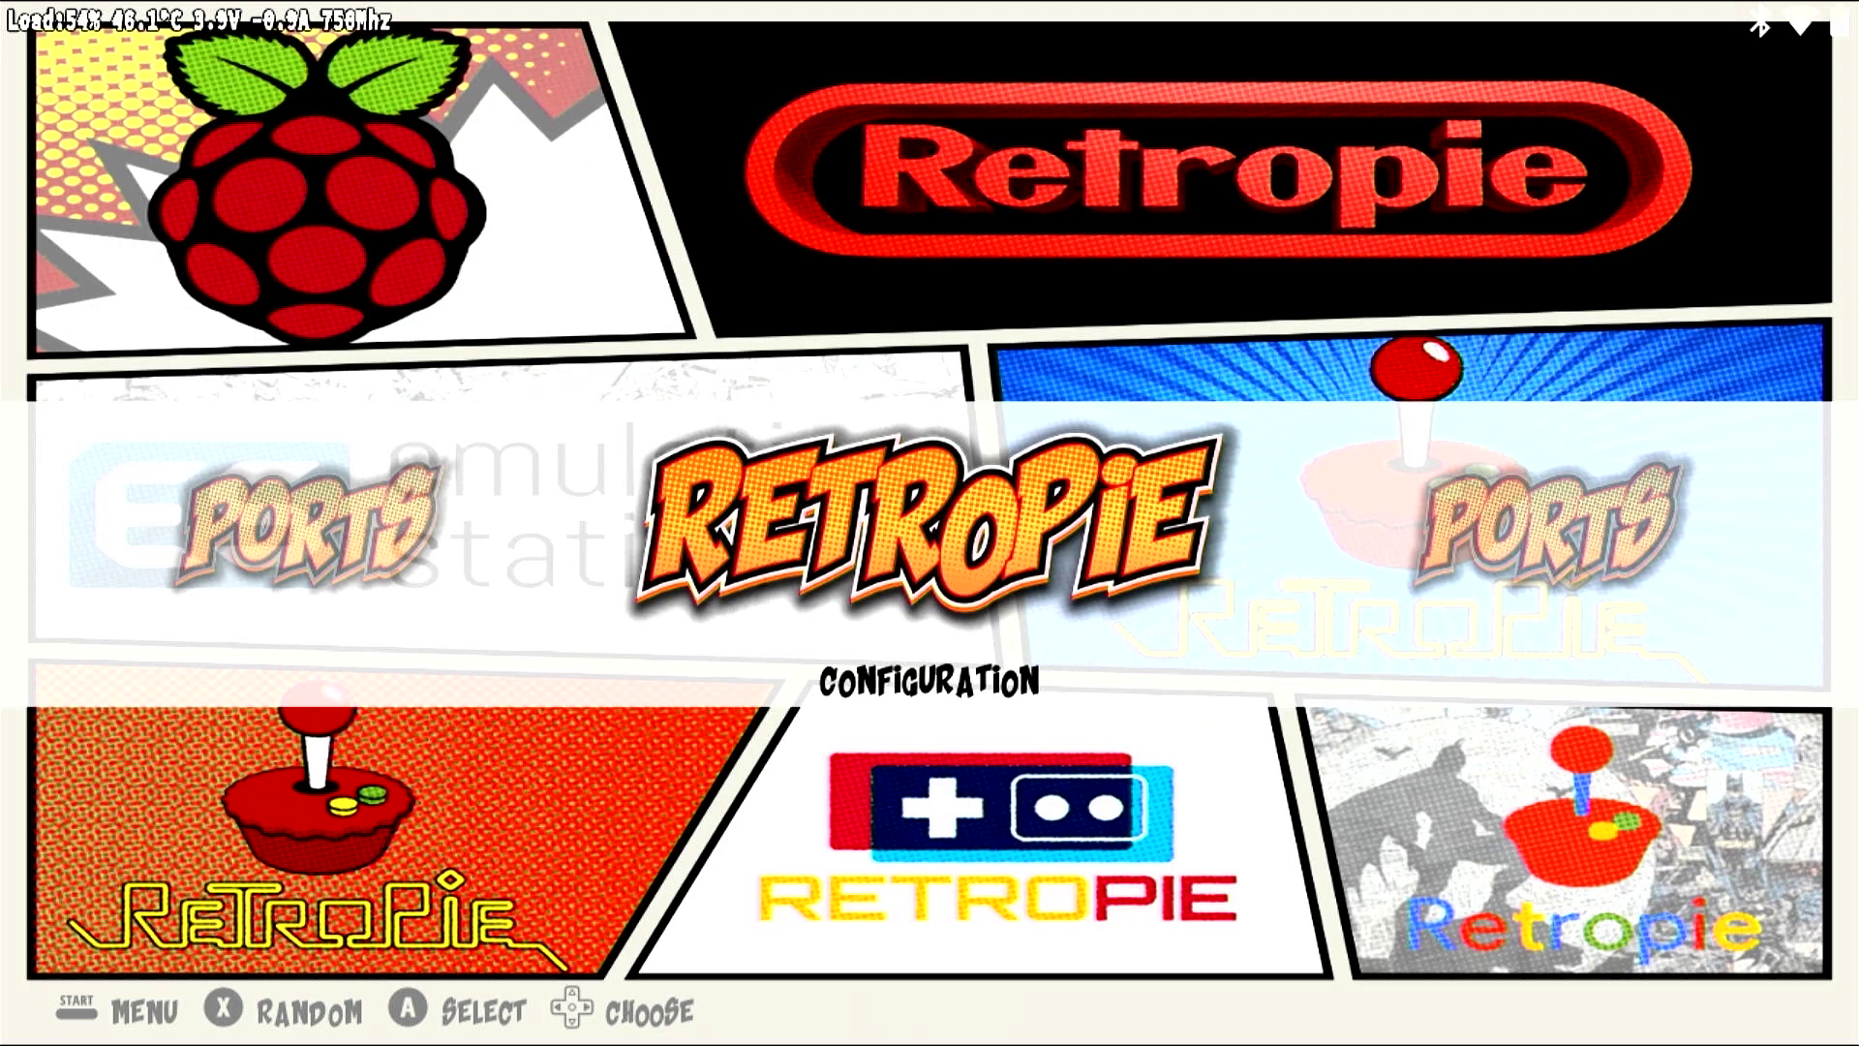